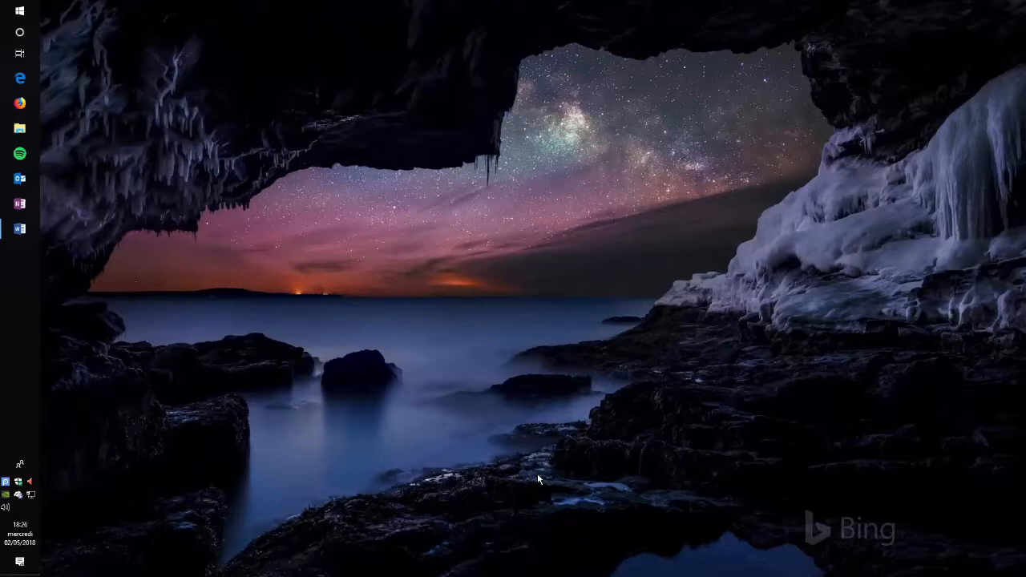
Step: Open the Word document and start a 1. 2. 3. numbered list with items 1, 2 and 3
left_click(20, 228)
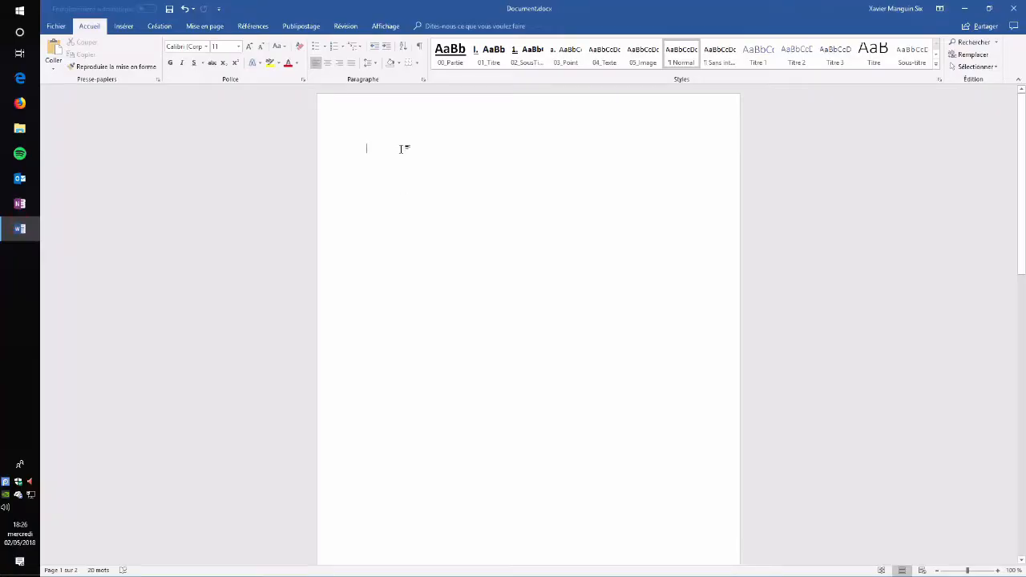
left_click(345, 49)
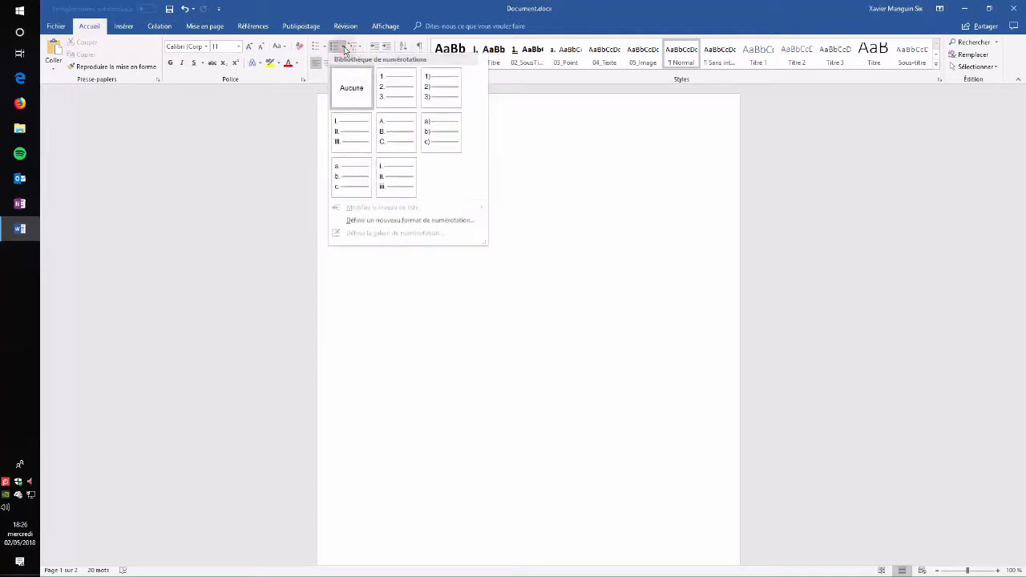
left_click(382, 101)
type("2")
key("Return")
key("Return")
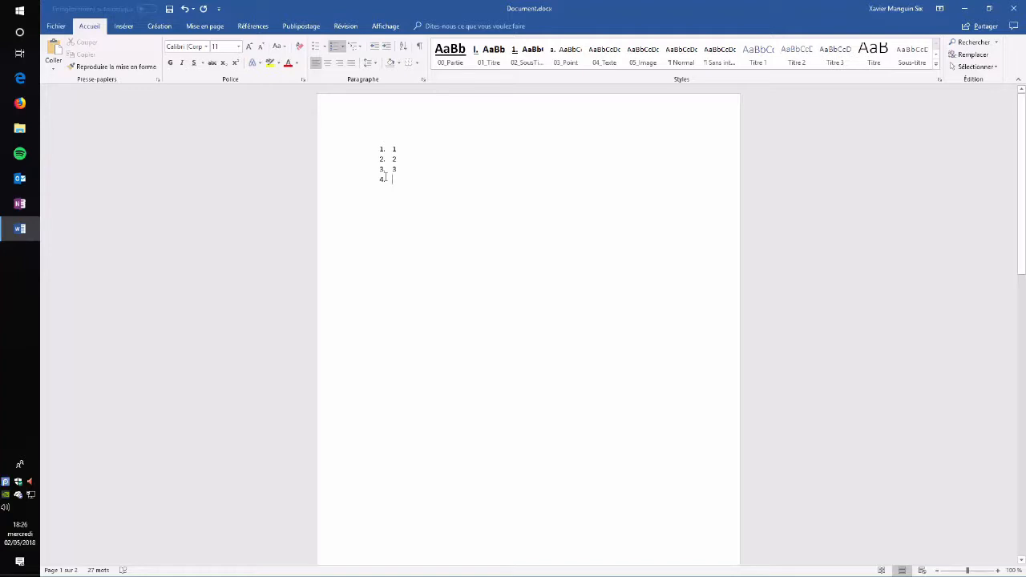
Step: Add sub-items A and B under item 3, then third-level sub-items I, II and III under B
type("a")
key("Return")
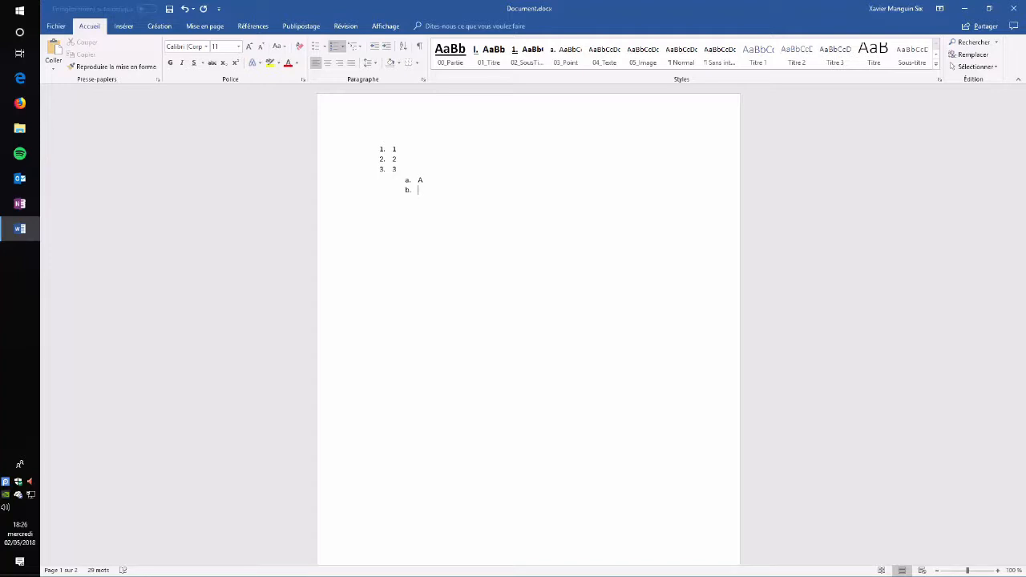
type("b")
key("Return")
key("Return")
type("iii")
Step: Return to the second level to add item C, then add item 4 with sub-items A and B
key("Return")
key("shift+Tab")
type("c")
key("Return")
type("4")
key("Tab")
type("B")
key("Return")
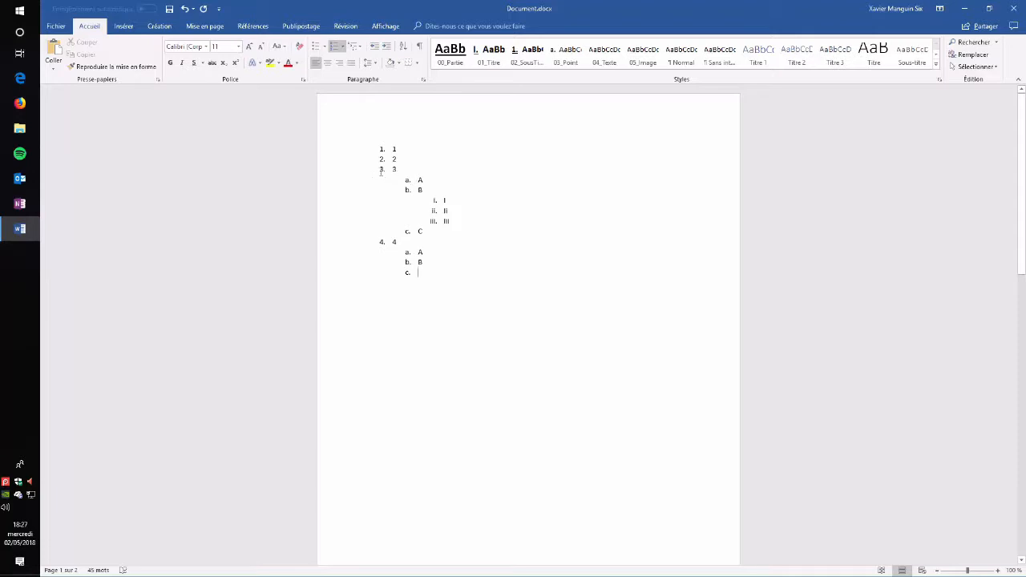
Step: Examine the list numbers at each level and the numbered headings on the second page
left_click(382, 170)
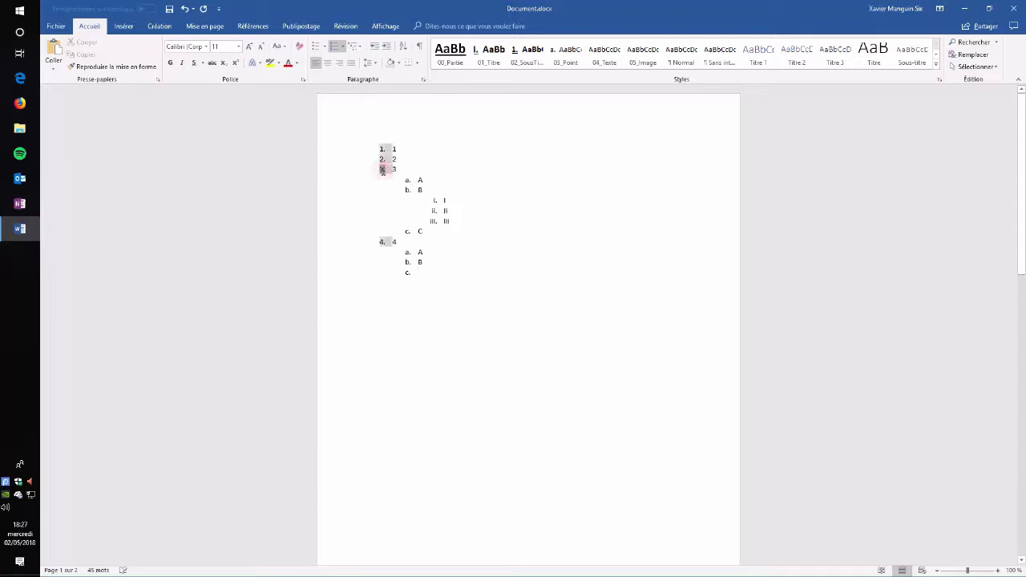
left_click(424, 182)
left_click(377, 222)
left_click(421, 252)
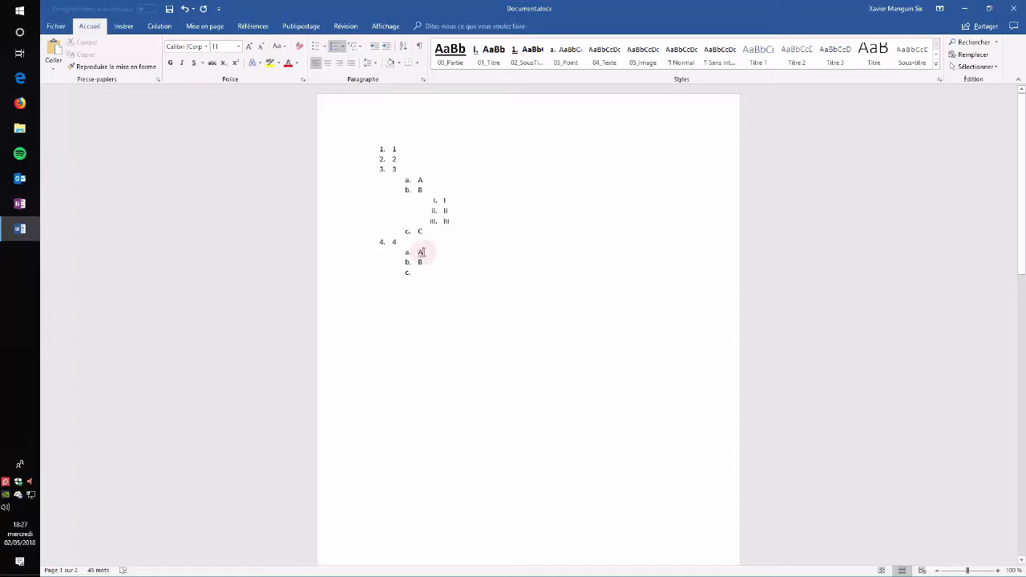
scroll(441, 314, "down", 10)
scroll(429, 257, "down", 2)
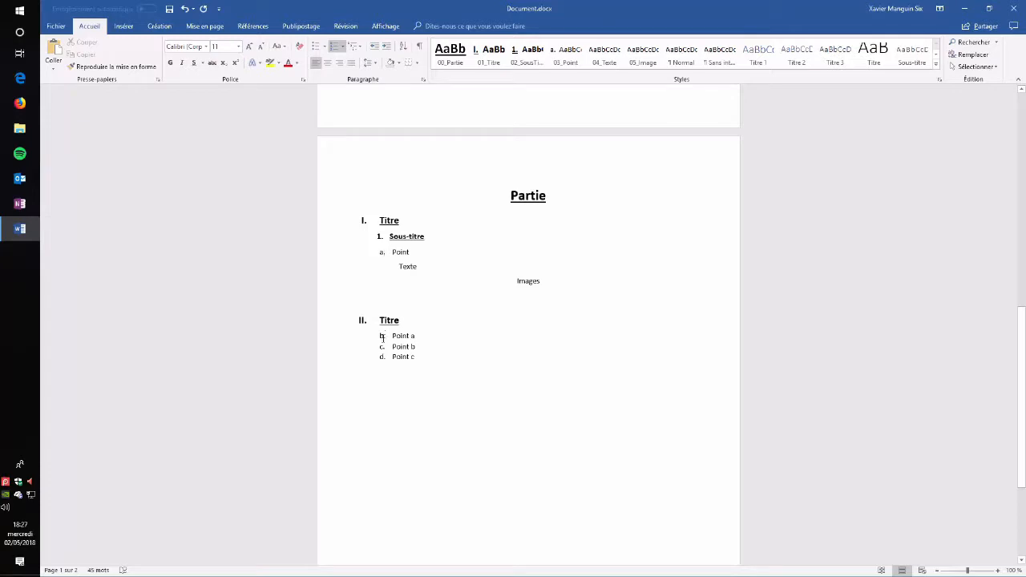
scroll(569, 310, "up", 10)
scroll(477, 465, "down", 10)
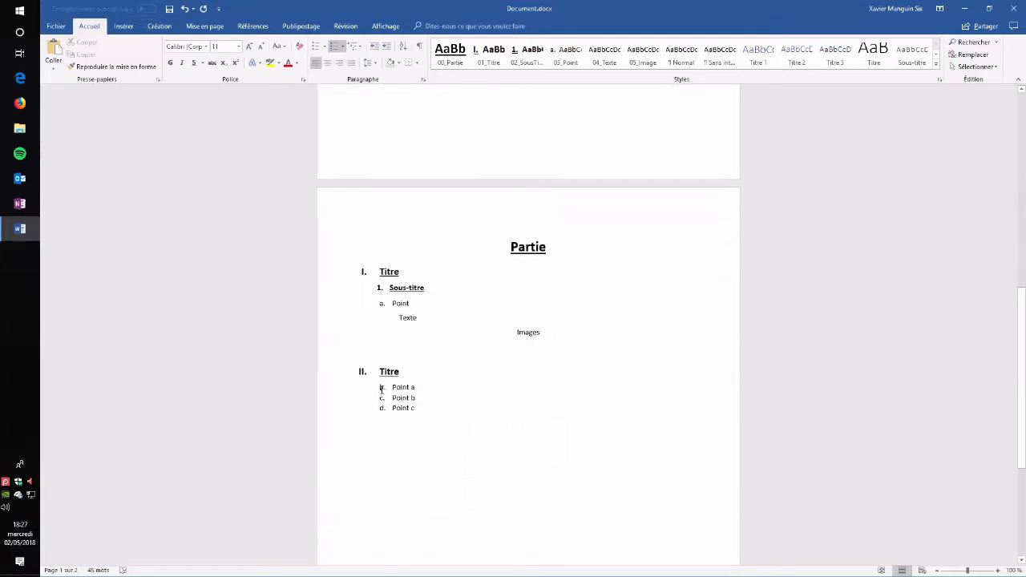
Step: Restart the numbering of the Point a to Point c sub-list at a
right_click(382, 389)
left_click(449, 266)
scroll(461, 301, "up", 10)
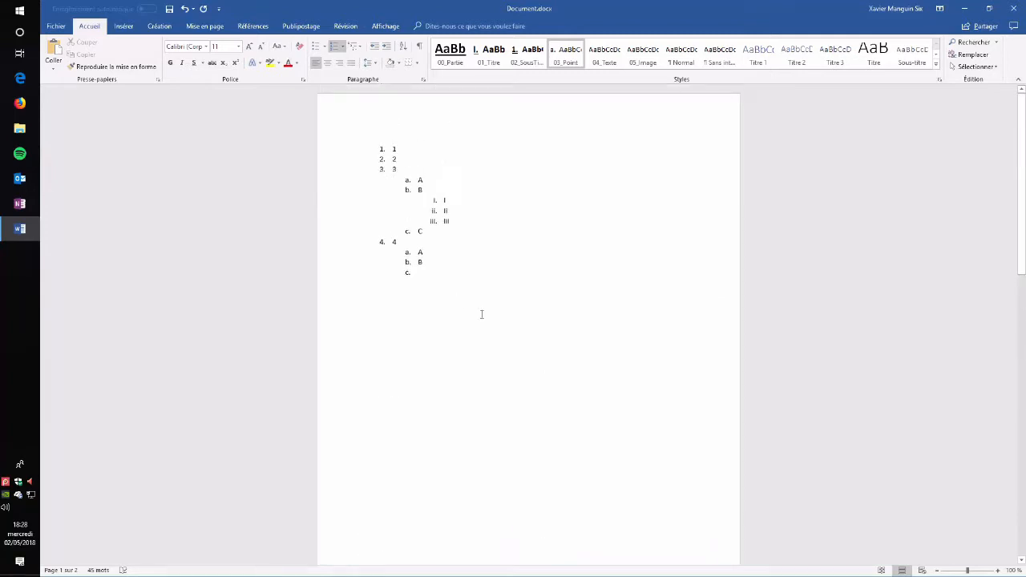
left_click(478, 301)
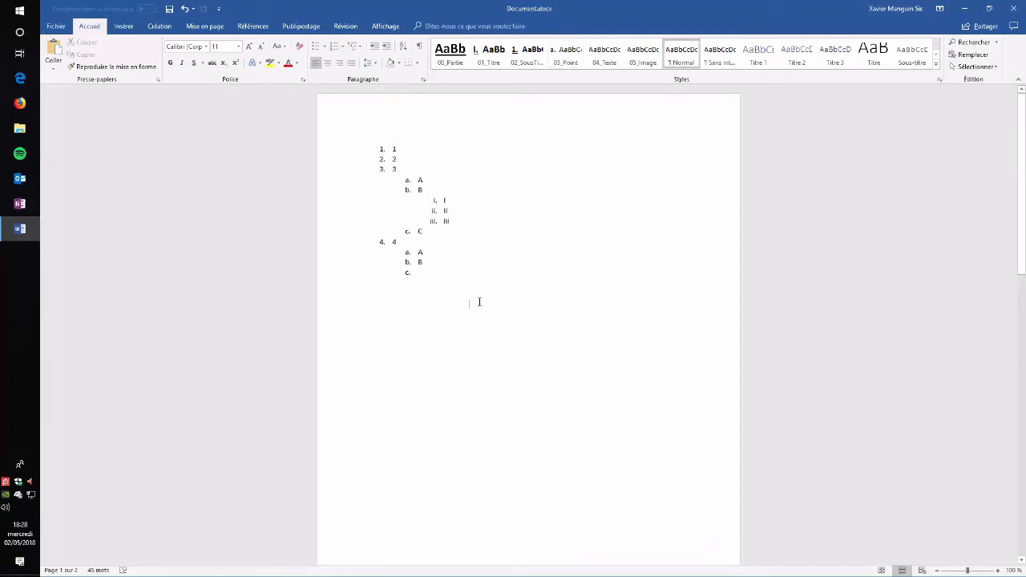
scroll(602, 424, "down", 10)
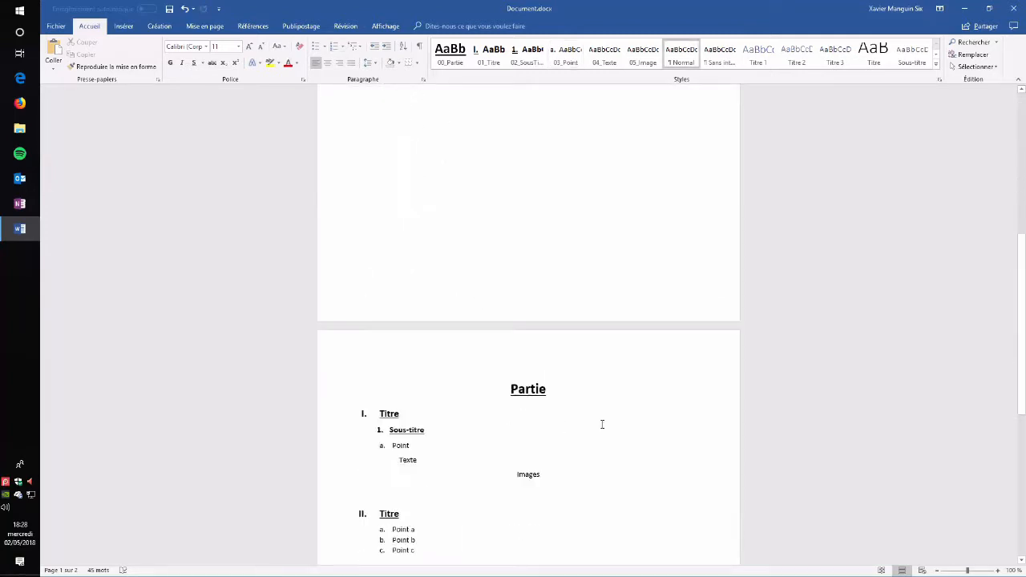
scroll(597, 223, "up", 1)
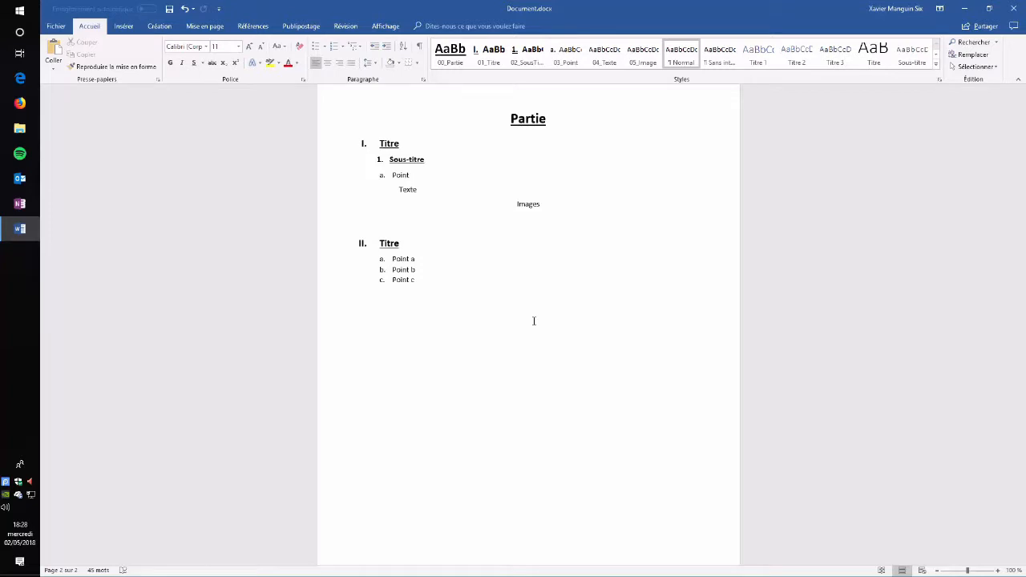
Step: Remove numbering from the Titre heading and update the 01_Titre style to match the selection
left_click(343, 47)
left_click(350, 144)
left_click_drag(406, 145, 389, 175)
right_click(489, 53)
left_click(533, 63)
Step: Remove numbering from the sub-title and point paragraphs and update the 03_Point style to match
left_click(343, 47)
left_click(350, 144)
left_click(343, 46)
left_click(360, 139)
right_click(565, 54)
left_click(610, 63)
left_click(547, 167)
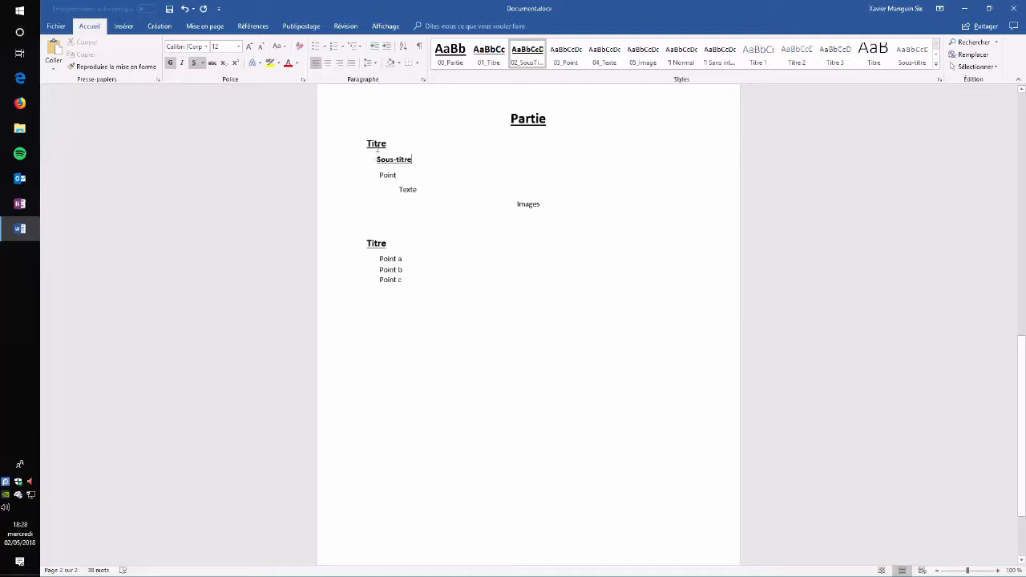
Step: Open the Define new multilevel list dialog and expand its extra options
left_click(343, 48)
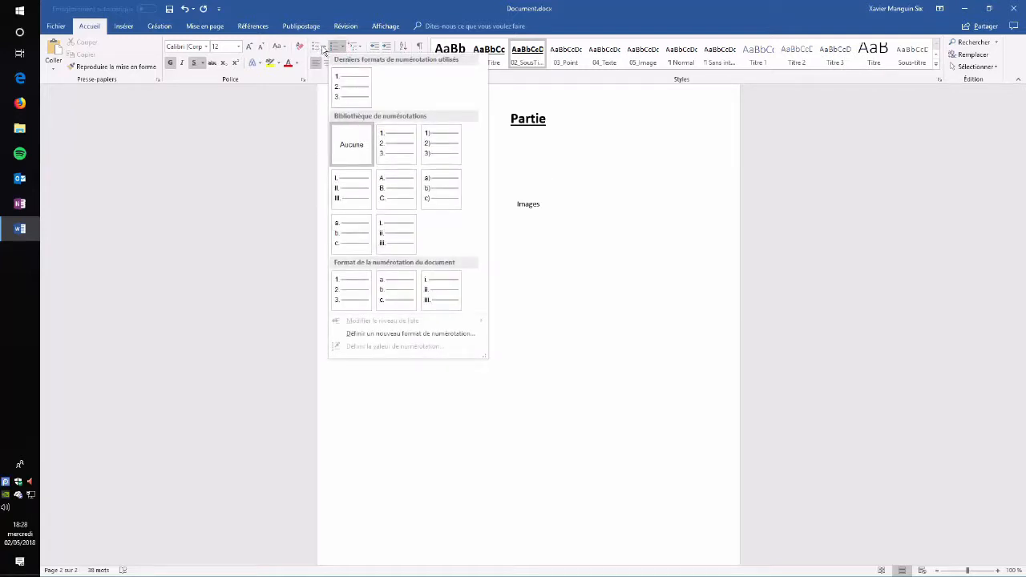
left_click(614, 193)
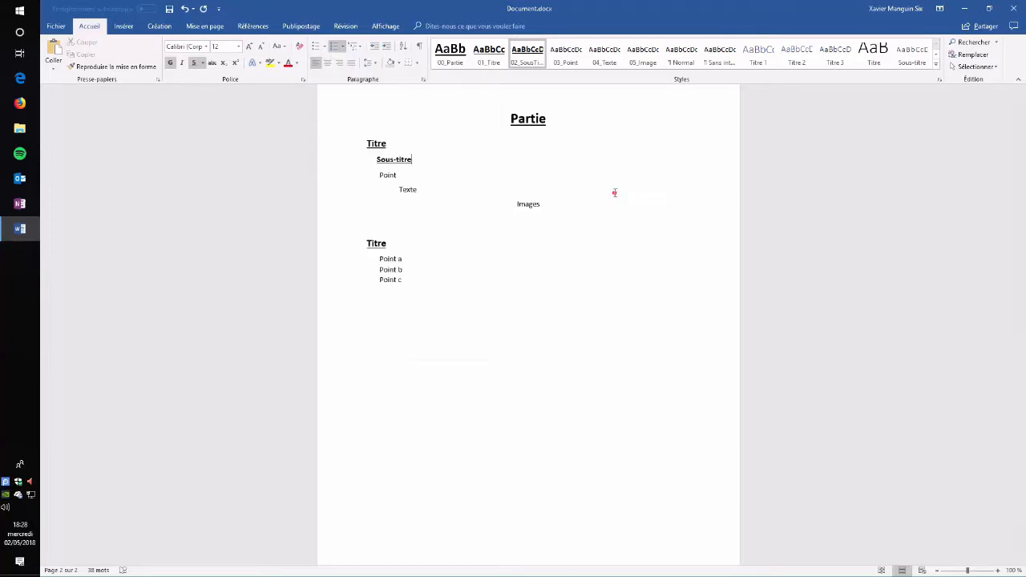
left_click(359, 50)
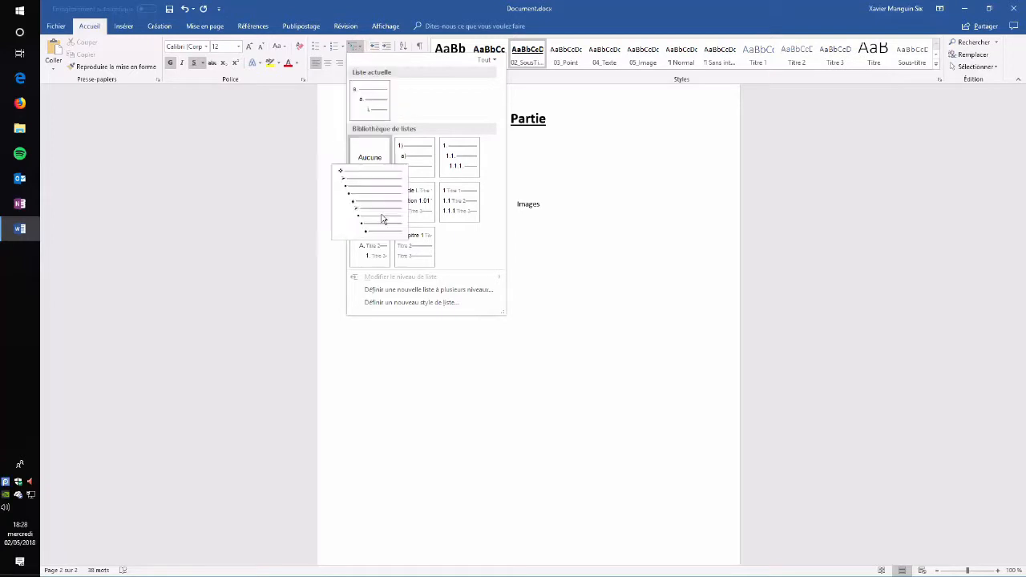
left_click(421, 292)
left_click_drag(542, 261, 568, 123)
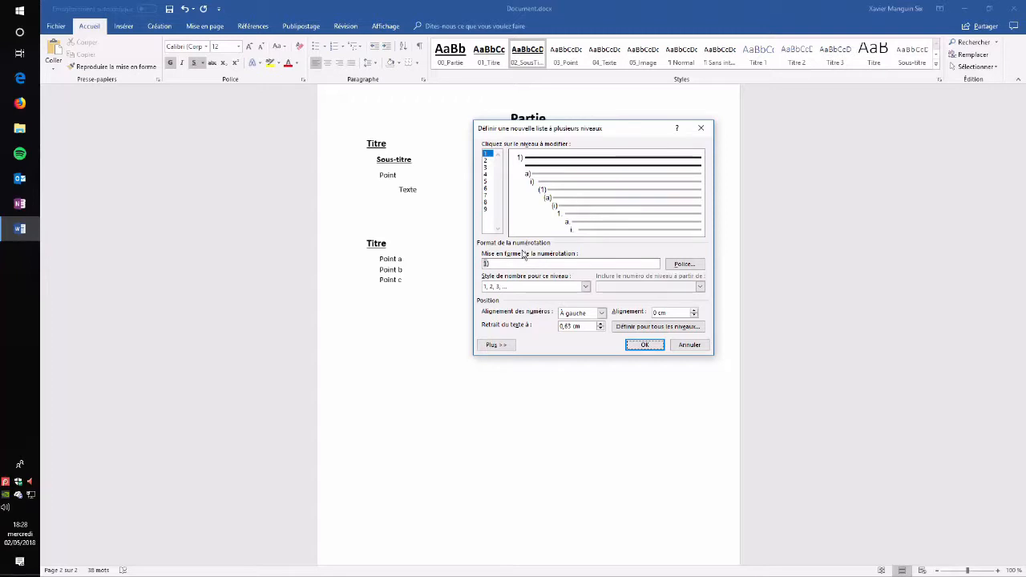
left_click(497, 344)
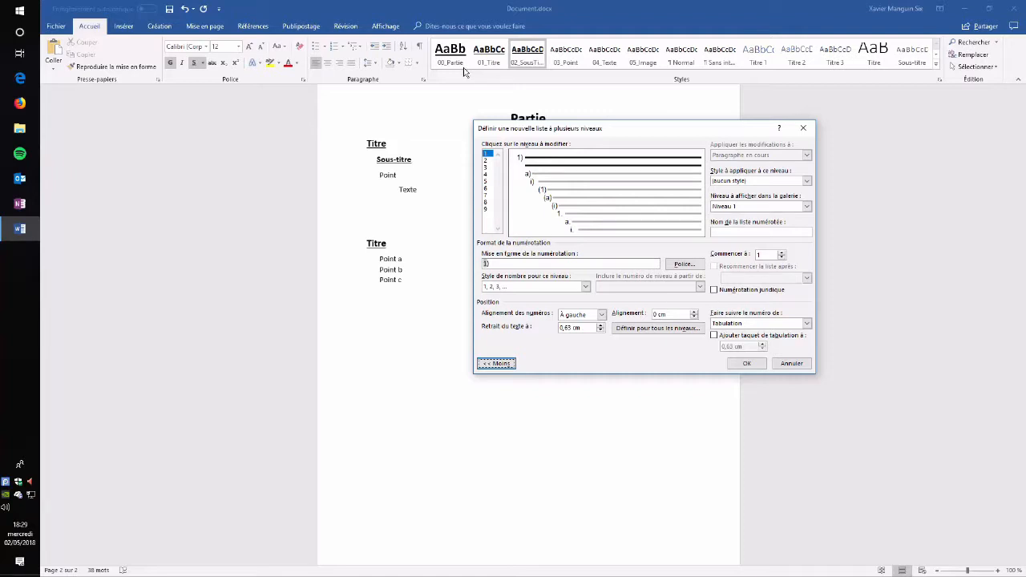
Step: Link list level 1 to the 00_Partie style and remove its number format
left_click(807, 181)
left_click(765, 206)
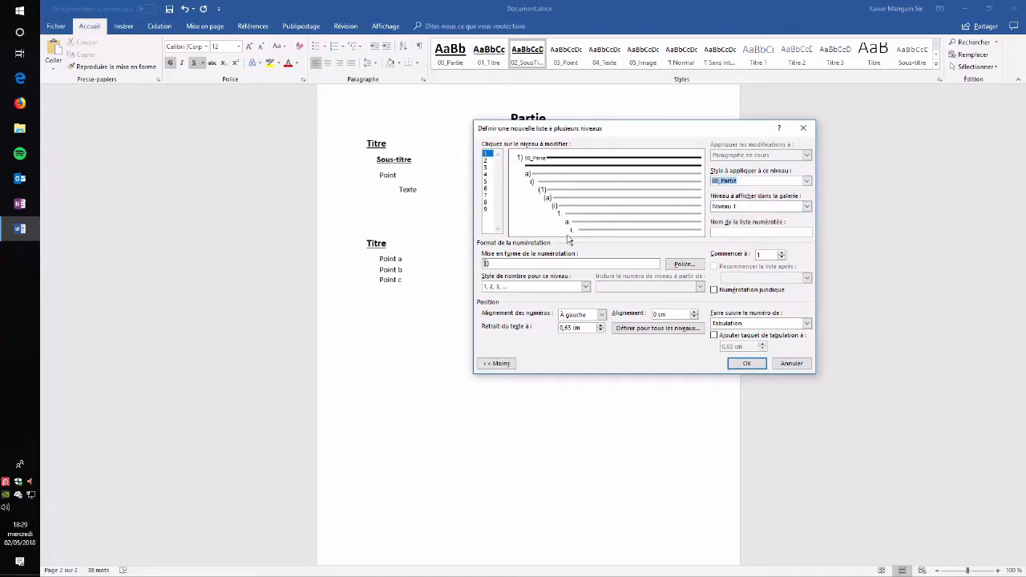
left_click(511, 263)
key("BackSpace")
left_click_drag(574, 134, 568, 162)
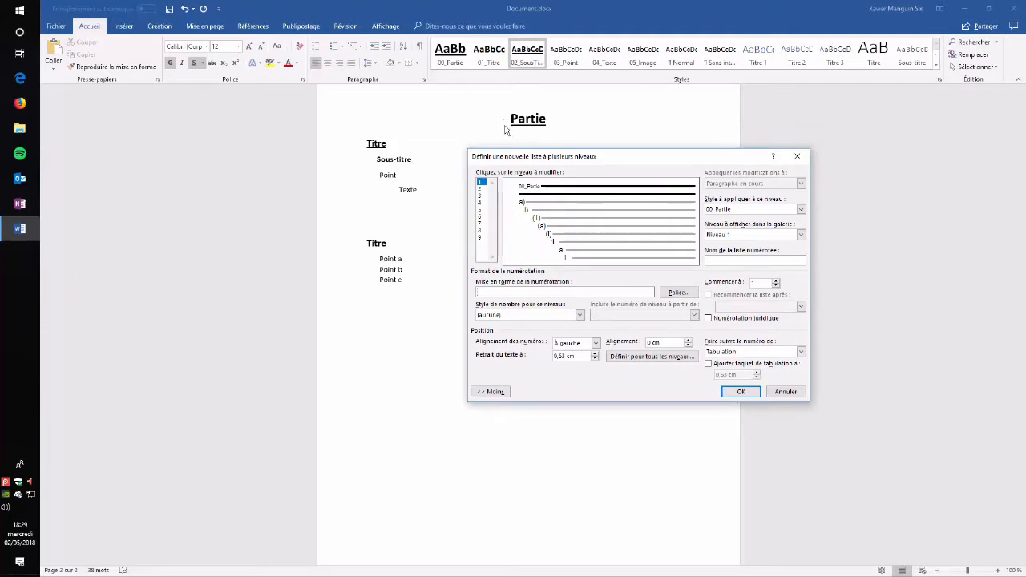
Step: Center the level 1 number alignment and clear its alignment and text indent values
left_click(594, 343)
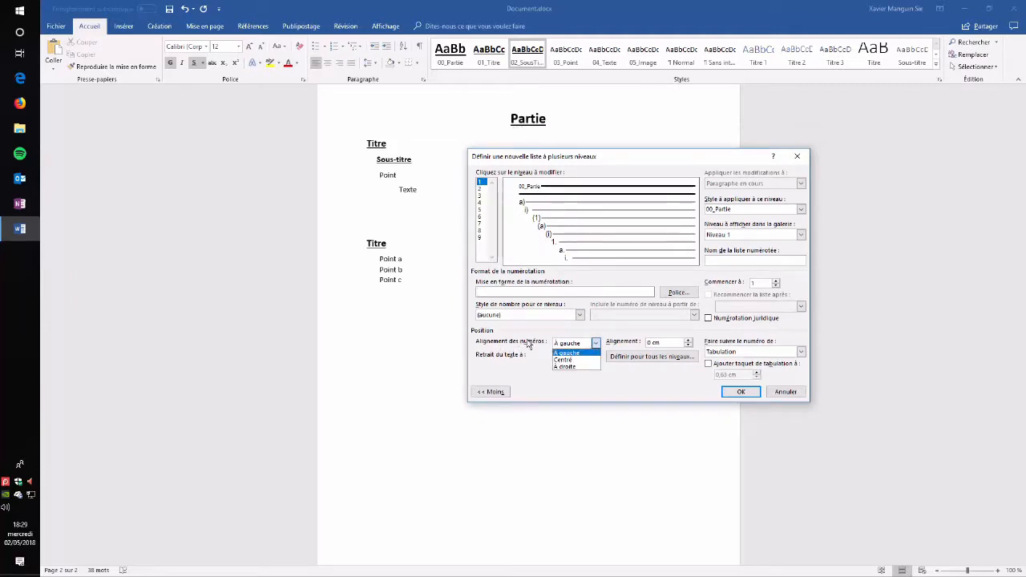
left_click(567, 360)
left_click_drag(583, 358, 517, 358)
key("BackSpace")
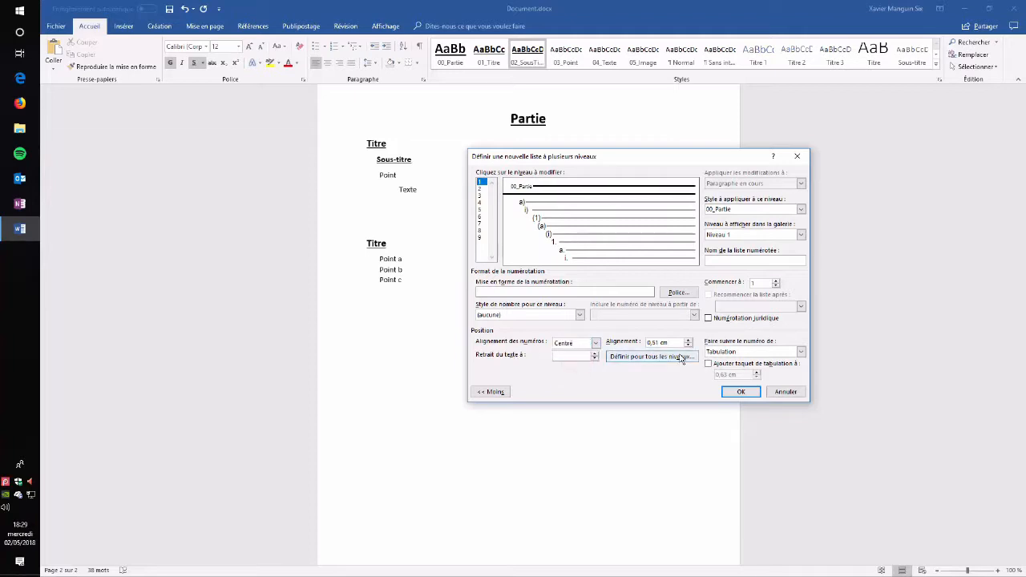
left_click_drag(673, 344, 552, 348)
key("BackSpace")
Step: Link list level 2 to the 01_Titre style with I, II, III numbering
left_click(481, 189)
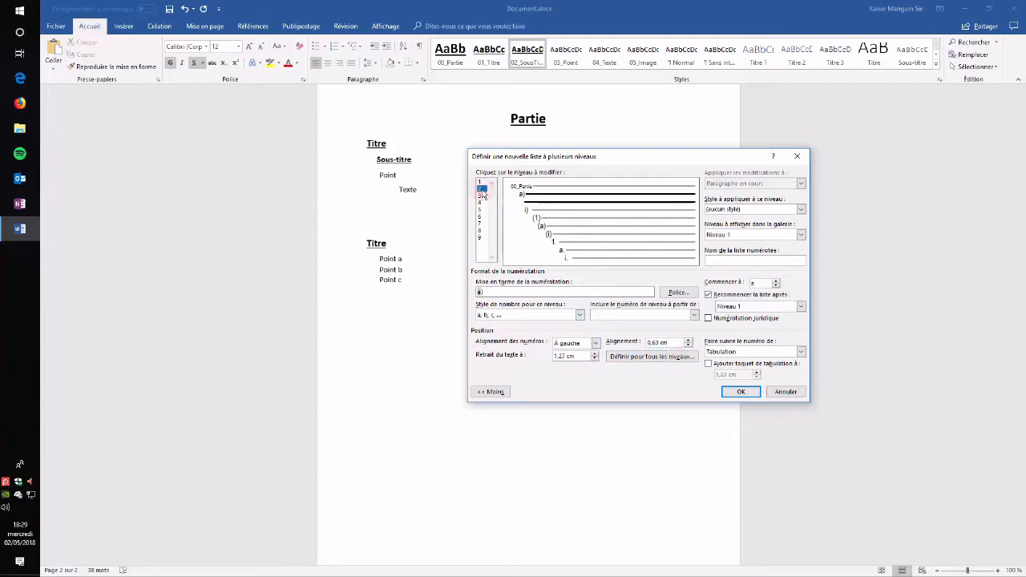
left_click(801, 209)
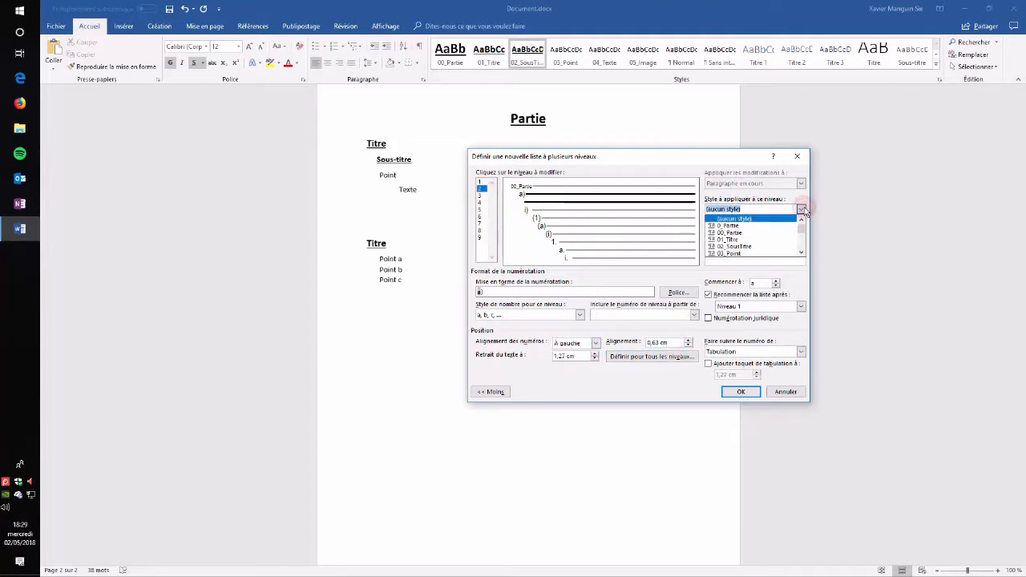
left_click(754, 240)
left_click(534, 317)
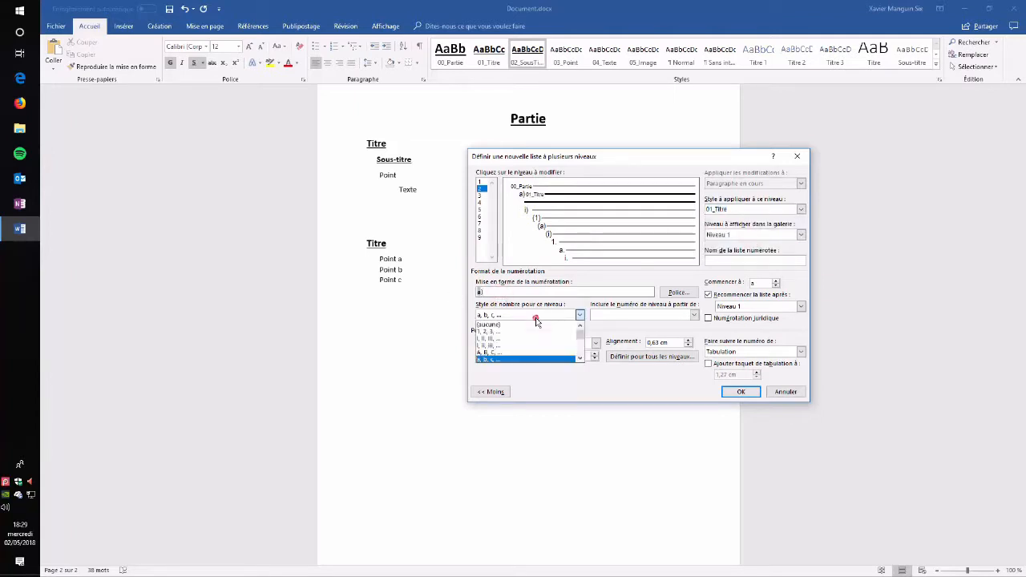
left_click(505, 338)
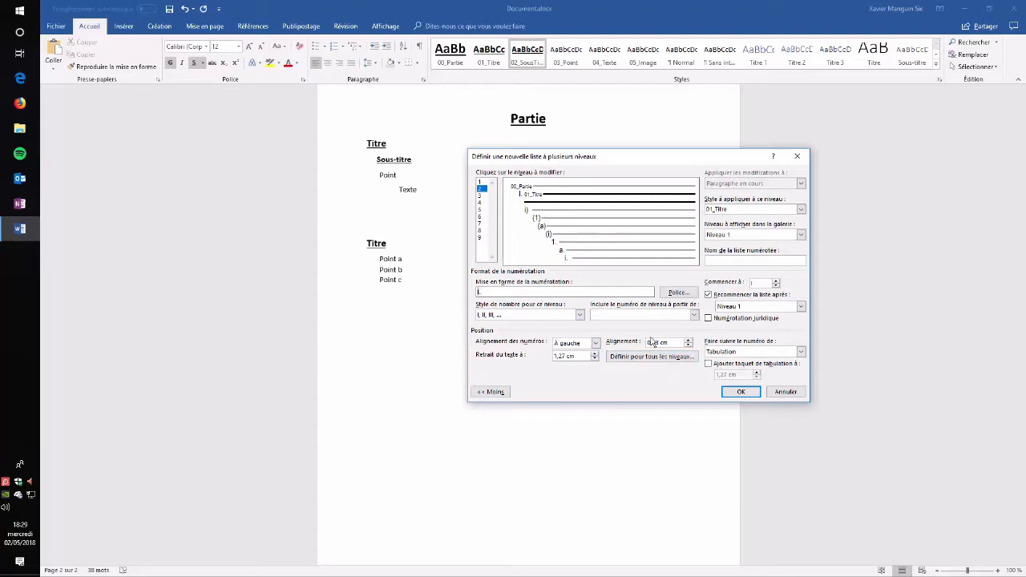
Step: Link list level 3 to the 02_SousTitre style with 1, 2, 3 numbering
left_click(535, 210)
left_click(801, 209)
left_click(757, 245)
left_click(580, 315)
left_click(521, 324)
Step: Link list level 4 to the 03_Point style with bullet numbering
left_click(481, 203)
left_click(801, 209)
left_click(749, 232)
left_click(579, 315)
Step: Link list level 5 to the 04_Texte style with no numbering
left_click(481, 210)
left_click(743, 223)
left_click(580, 316)
left_click(533, 343)
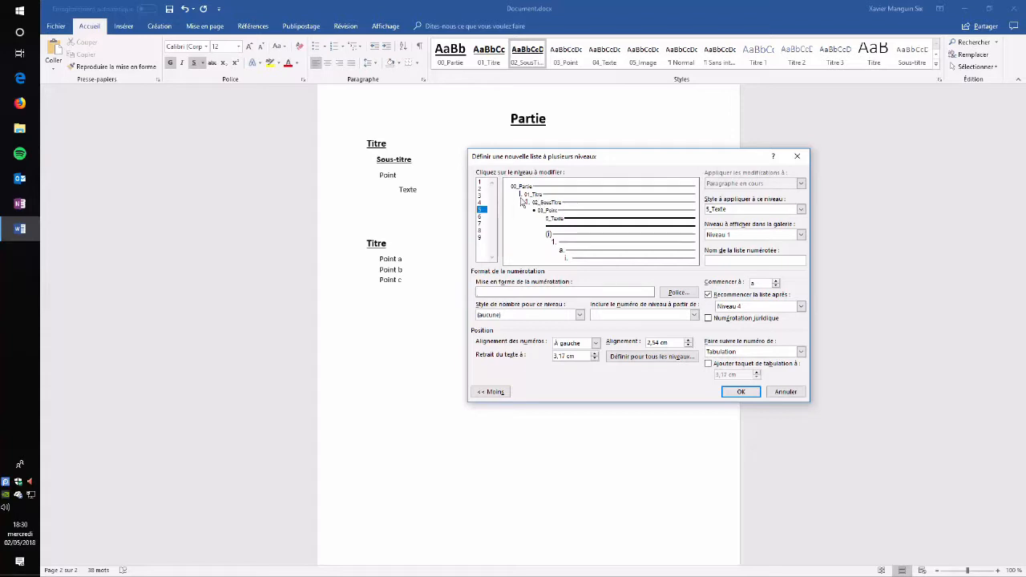
Step: Make the level 2 number format end with a period and apply the multilevel list
left_click(481, 188)
left_click(486, 292)
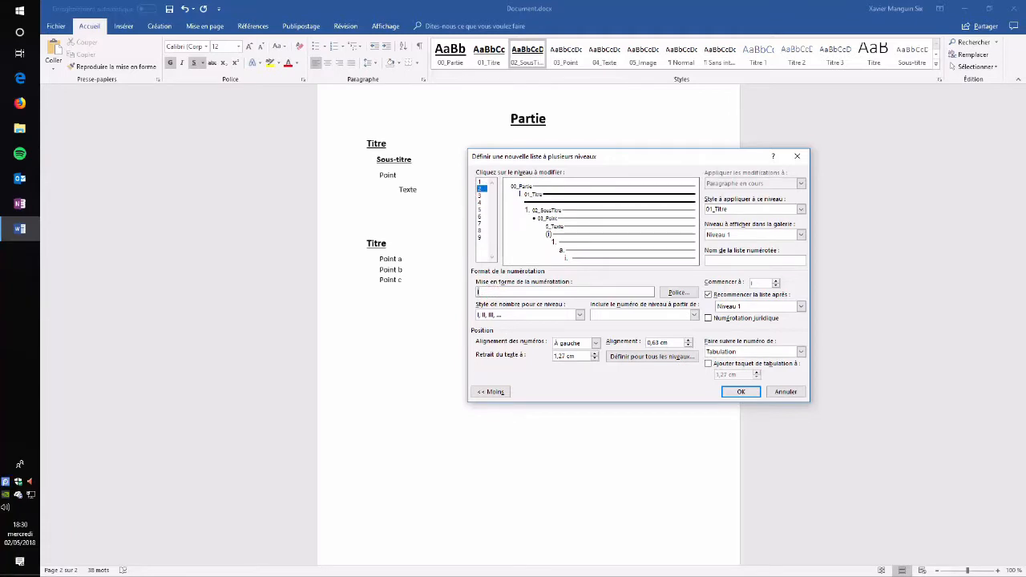
key("BackSpace")
key("BackSpace")
type(".")
left_click(741, 392)
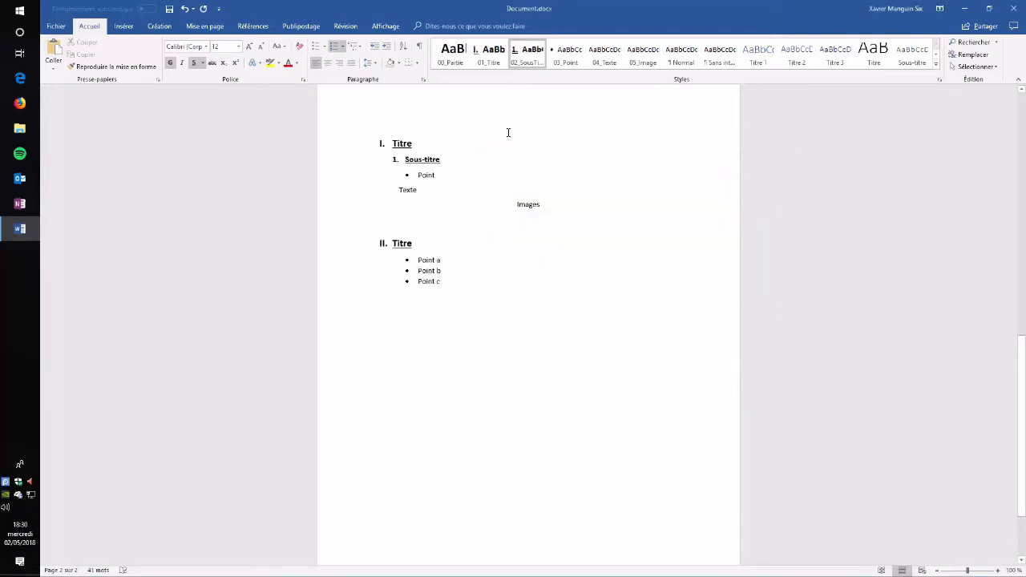
Step: Add a new numbered sub-title paragraph below the second Titre heading and minimize the window
scroll(554, 264, "up", 3)
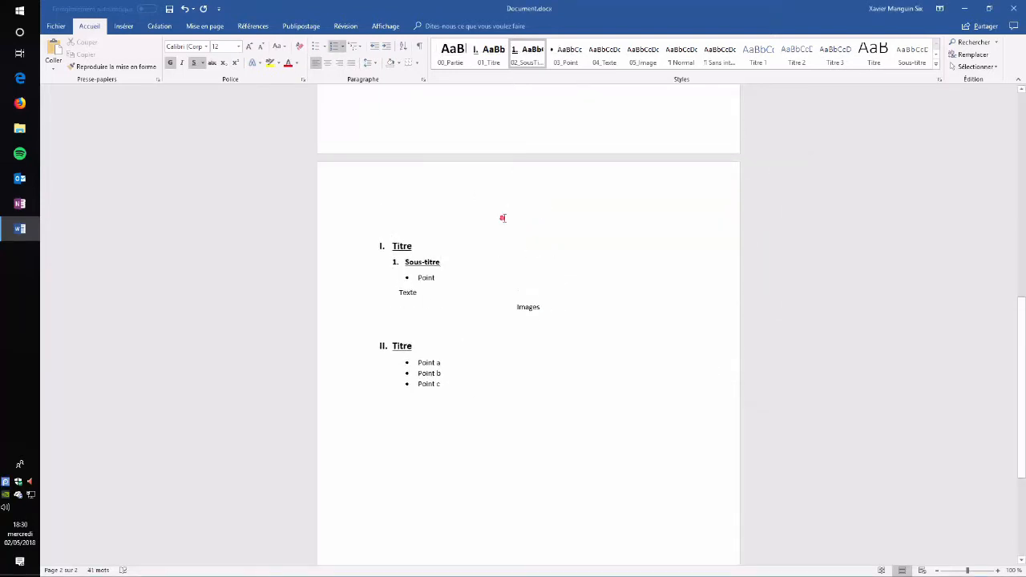
left_click(412, 187)
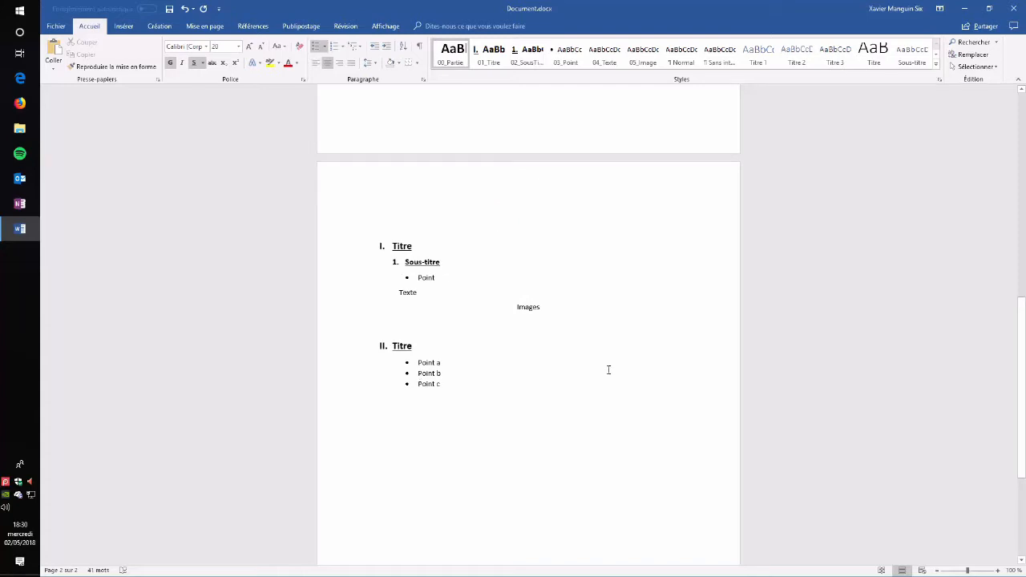
left_click(446, 390)
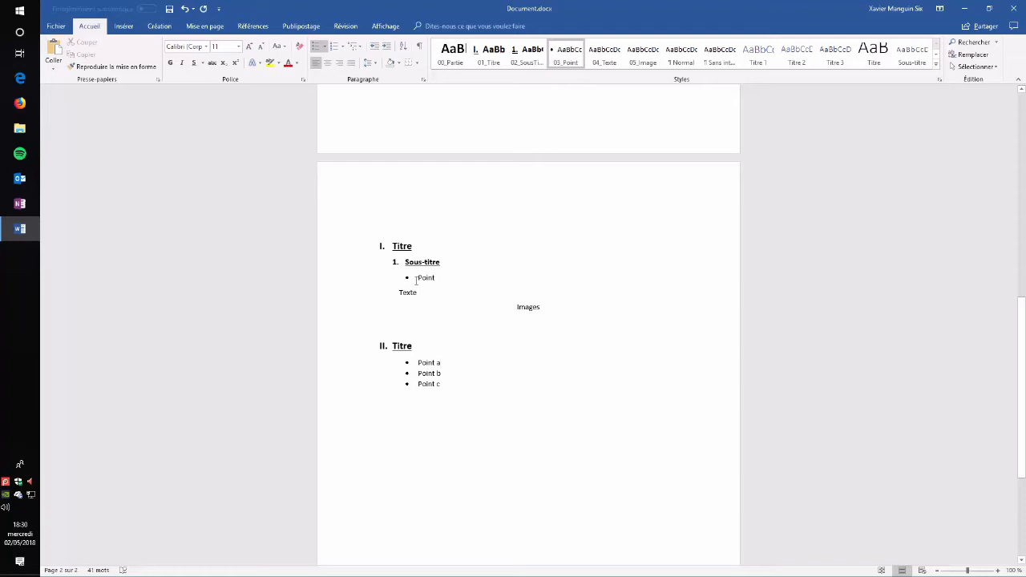
left_click(427, 346)
key("Return")
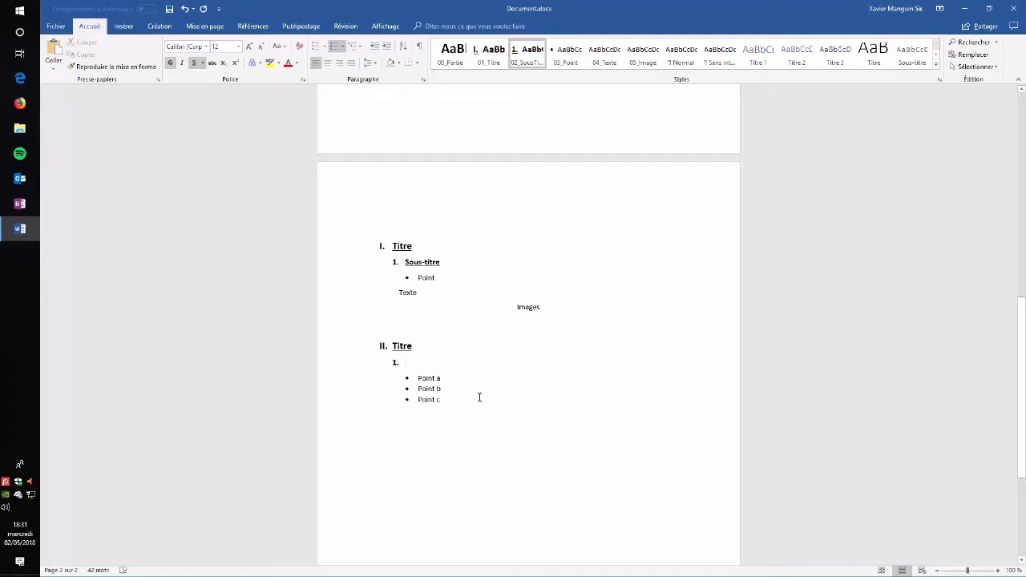
left_click(964, 8)
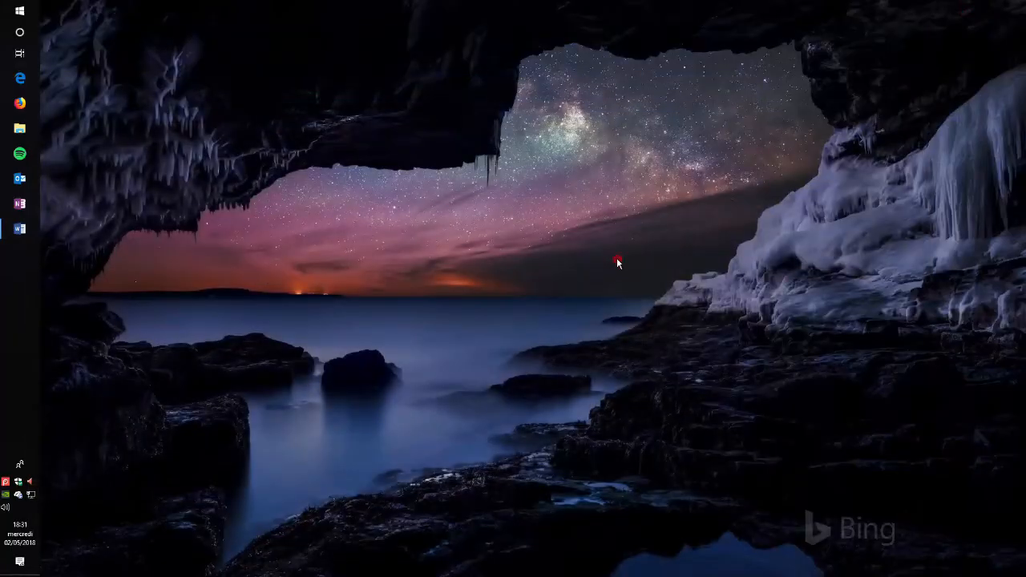